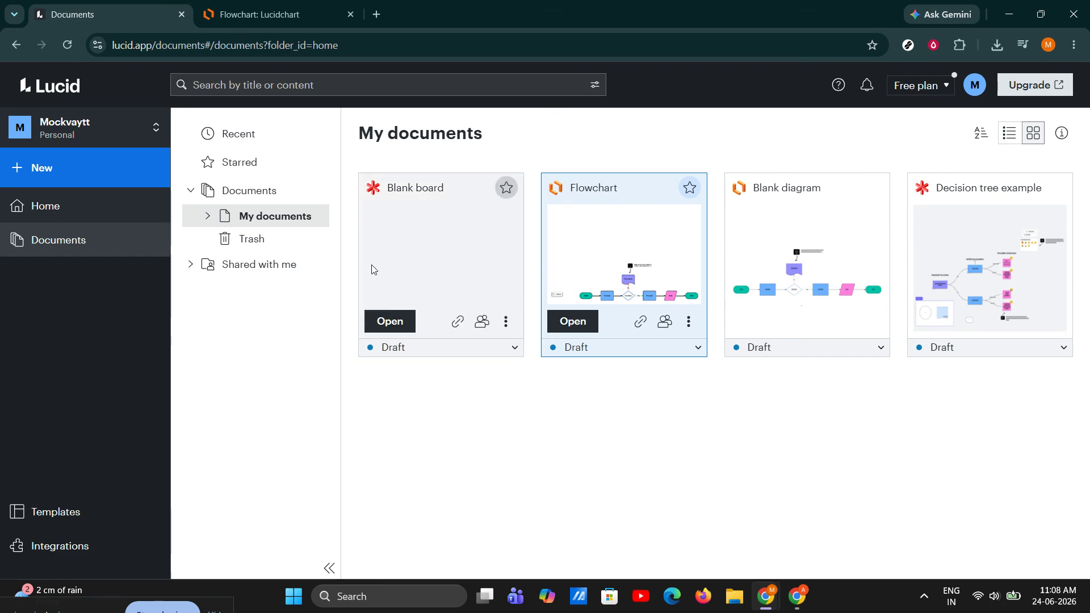
click(115, 177)
mouse_move(102, 262)
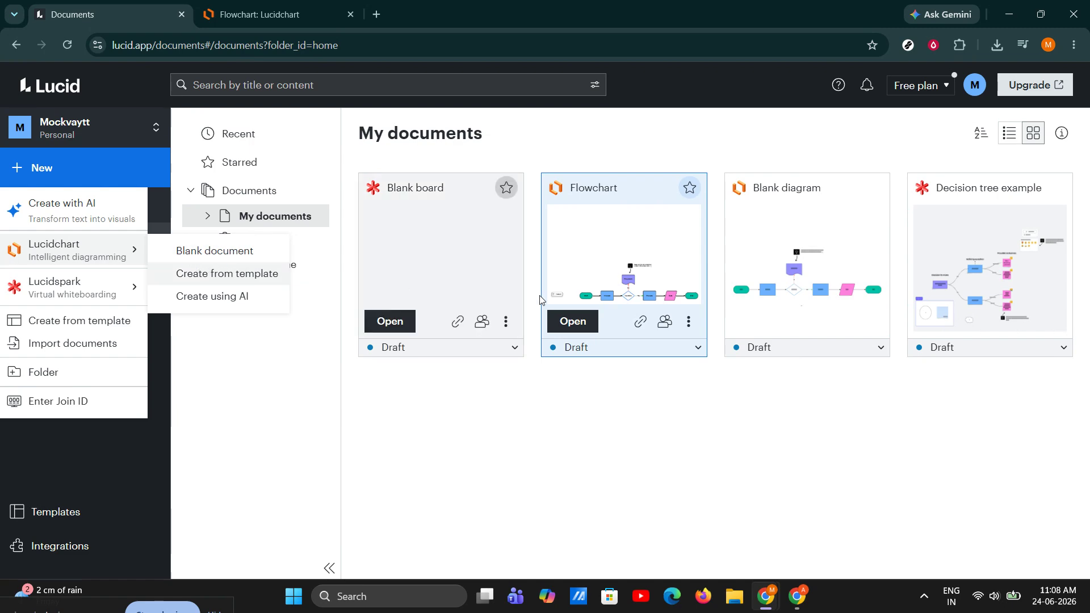
click(549, 416)
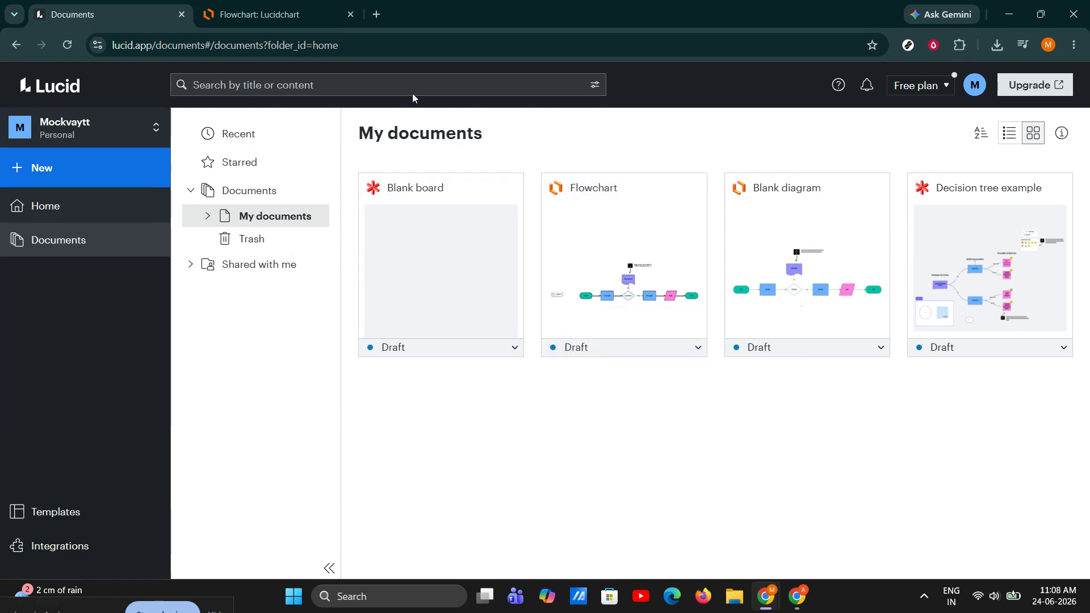
Switch to the open Flowchart document and close the Lucid AI assistant to reveal the whole diagram
click(255, 14)
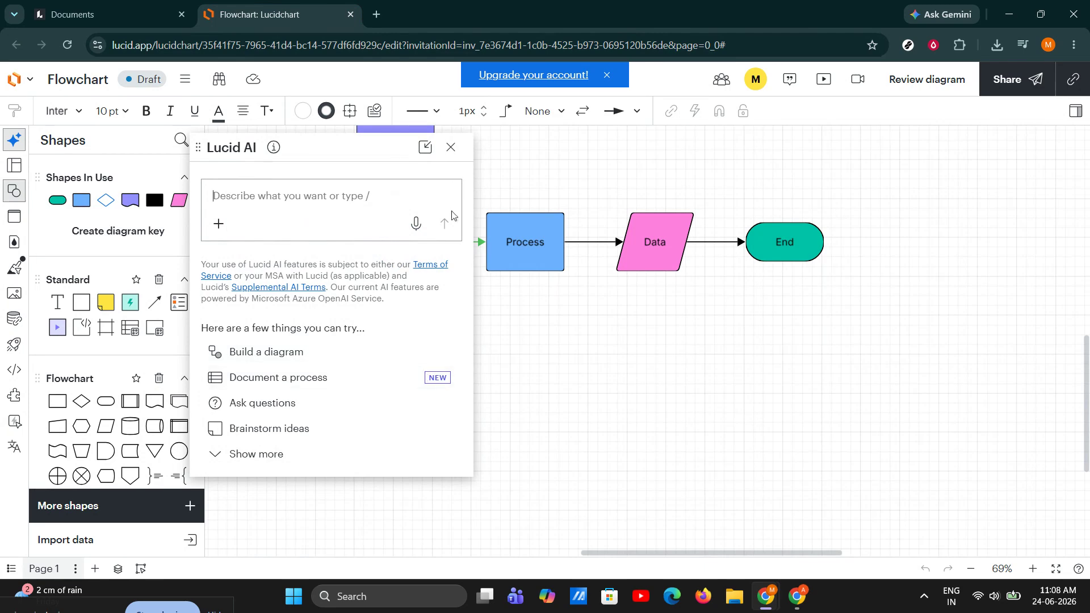
click(450, 147)
drag(409, 362, 568, 459)
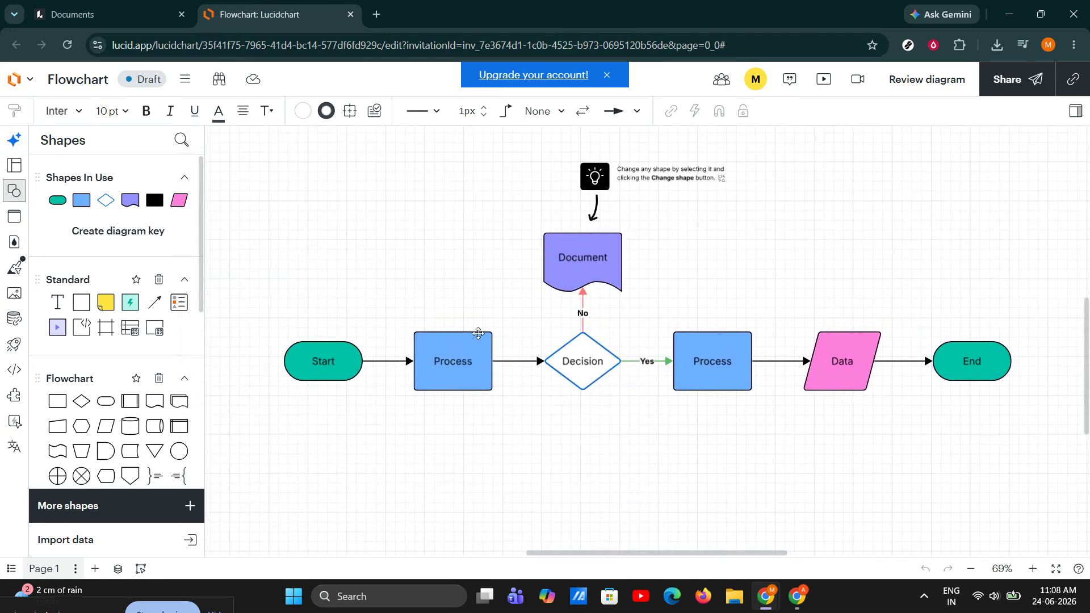
drag(436, 451, 407, 395)
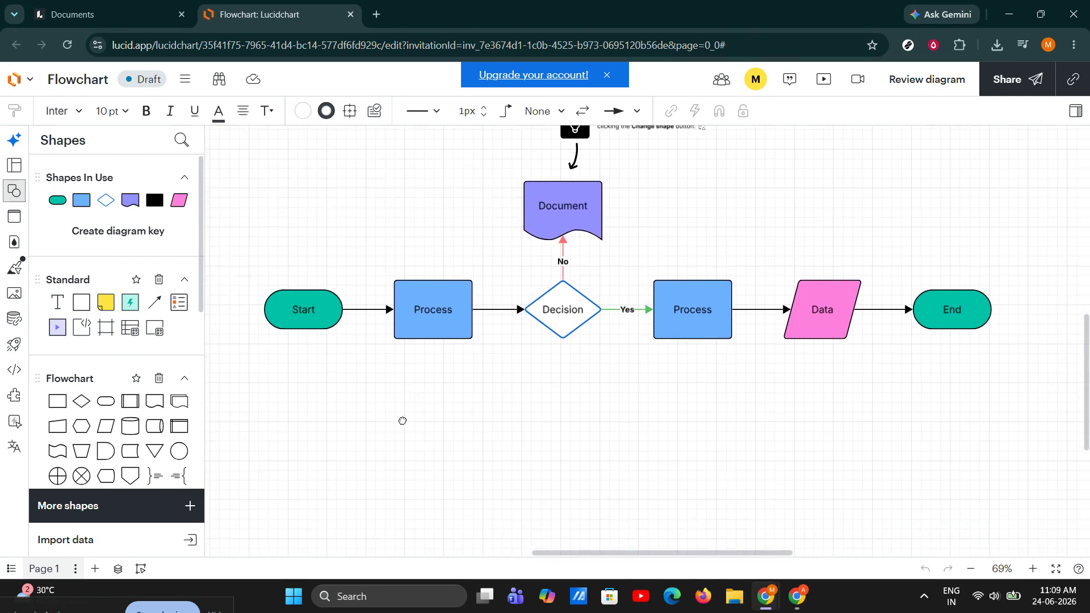
drag(402, 421, 368, 419)
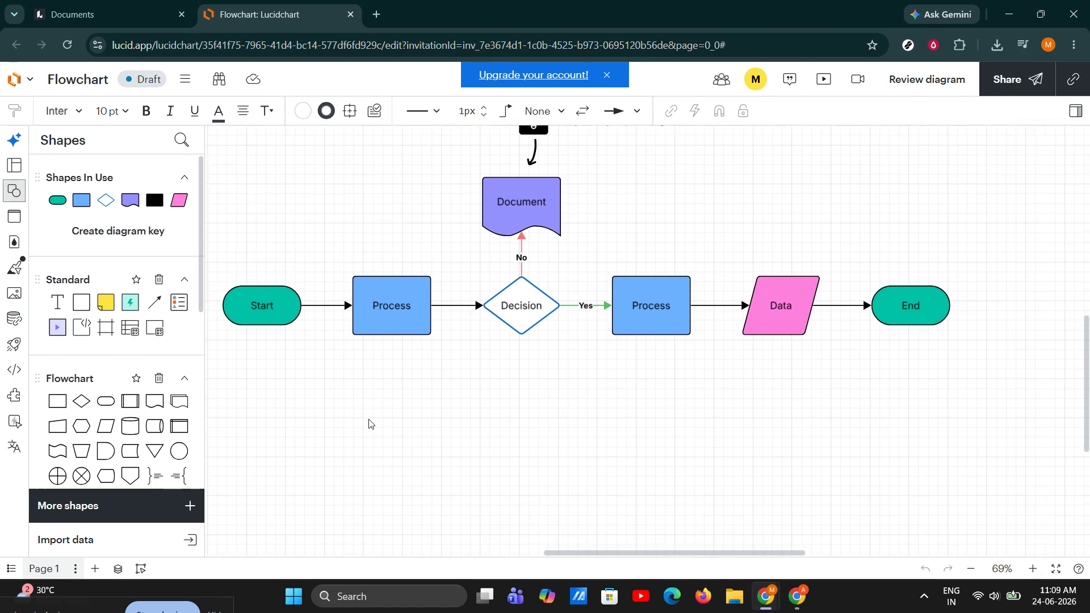
Re-enter the label "Start" in the green terminator shape at the beginning of the flowchart
click(268, 305)
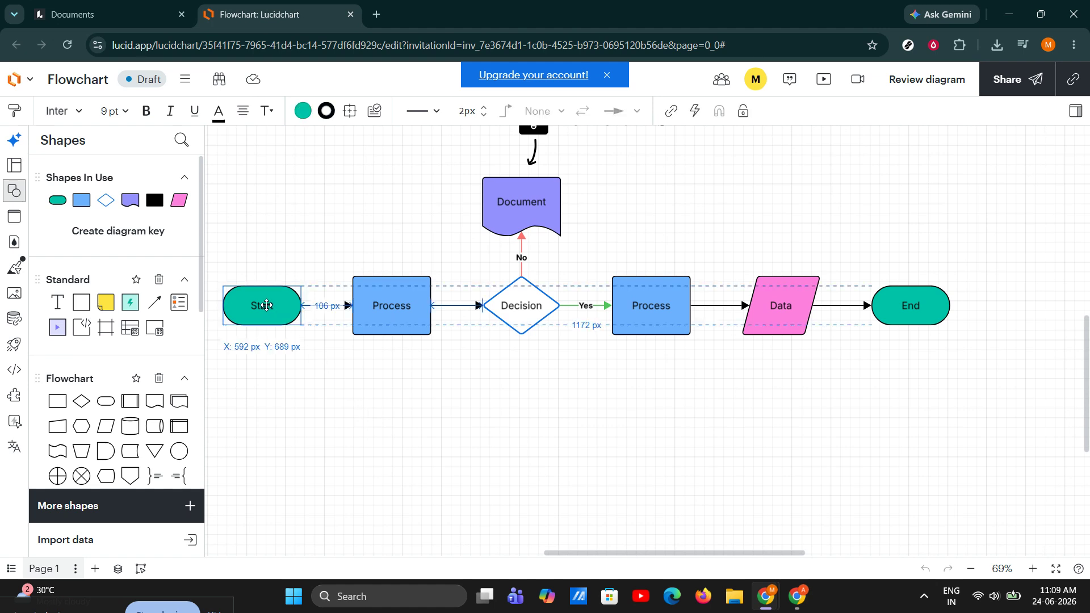
click(269, 305)
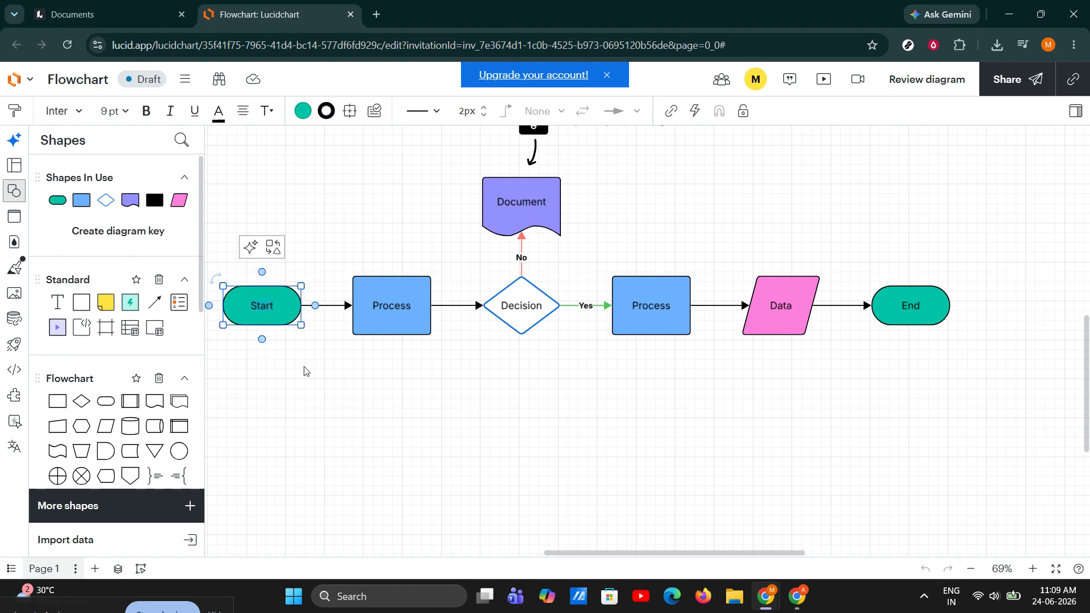
key(BackSpace)
key(BackSpace)
key(BackSpace)
key(BackSpace)
key(BackSpace)
text(Start)
click(305, 371)
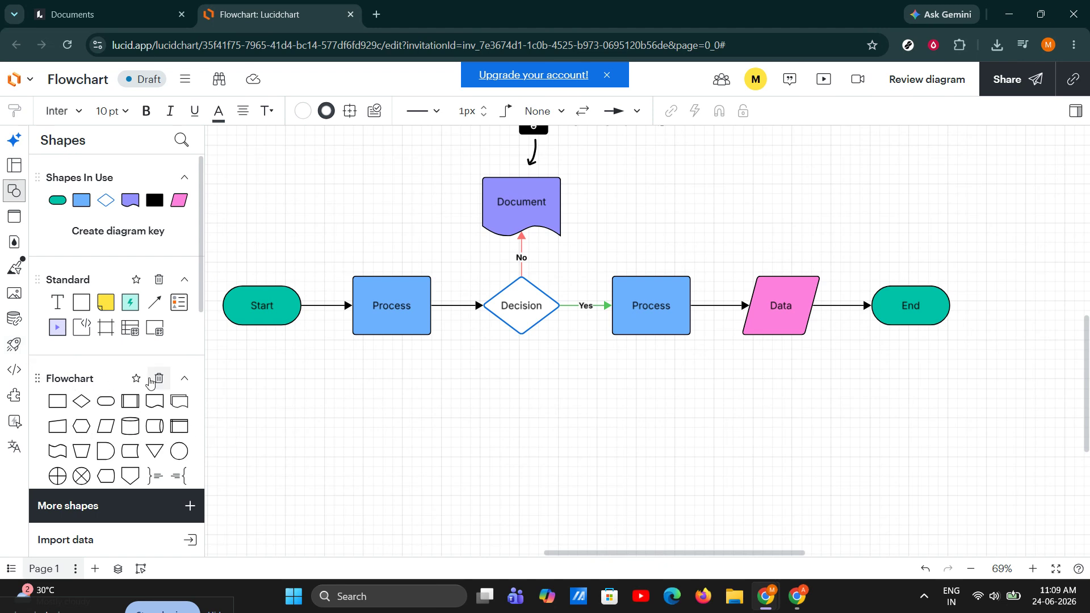
Add a purple Document shape from the shapes in use, placed in line after the End shape
scroll(142, 372, down, 3)
scroll(137, 369, up, 3)
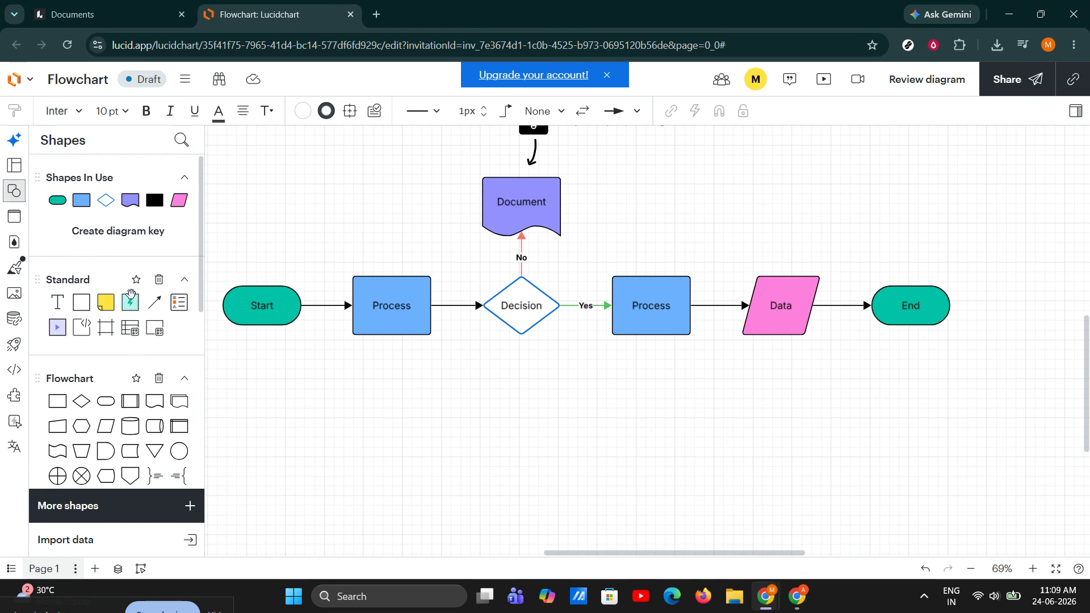
drag(129, 204, 1023, 308)
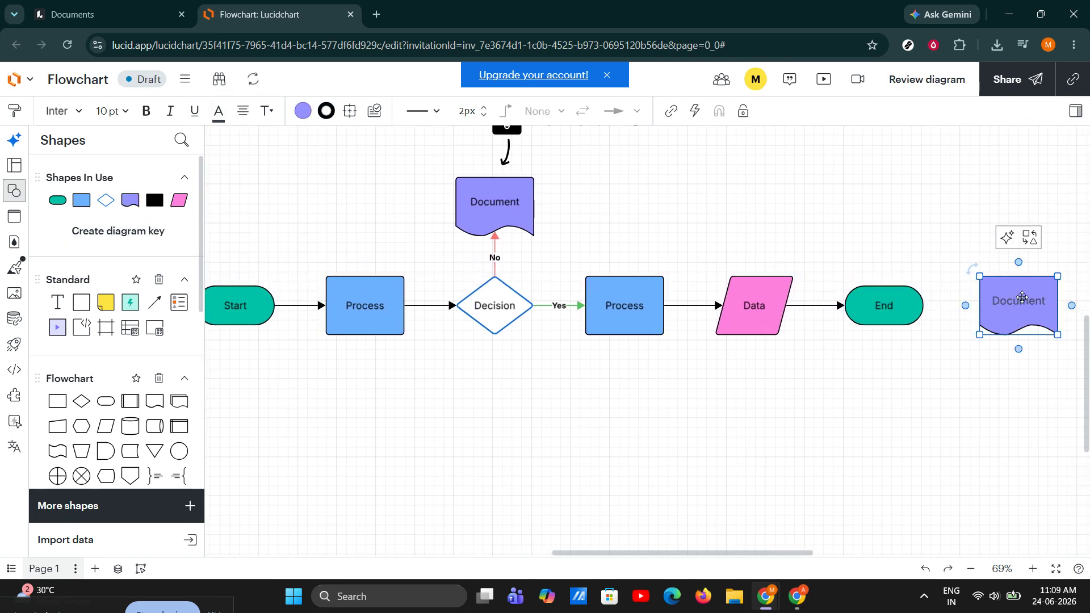
drag(912, 460, 687, 462)
click(780, 447)
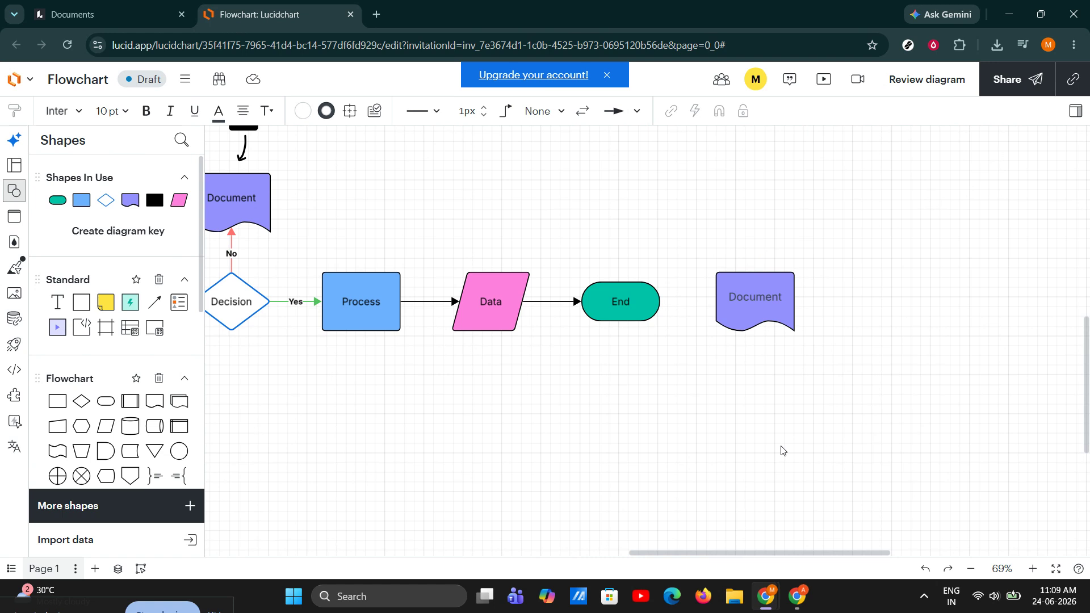
click(772, 323)
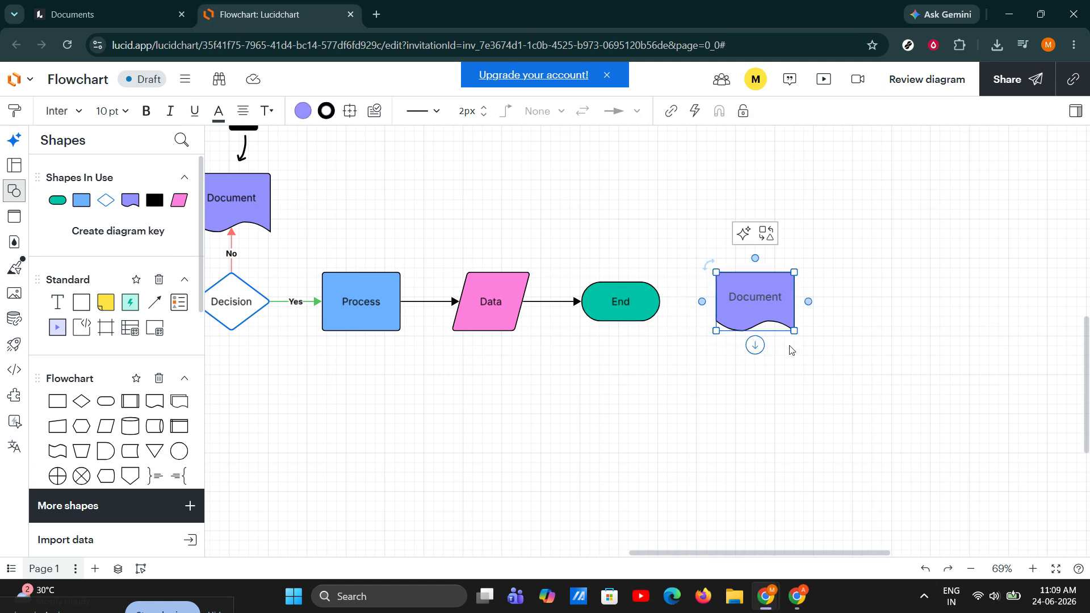
click(733, 428)
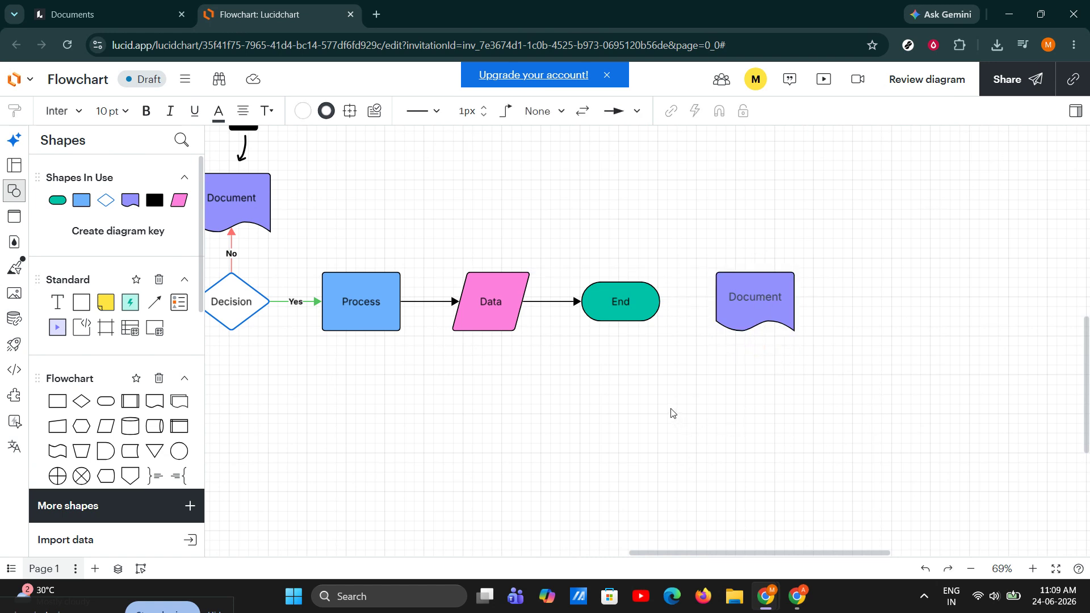
Connect the End shape to the new Document shape with an arrow
click(624, 311)
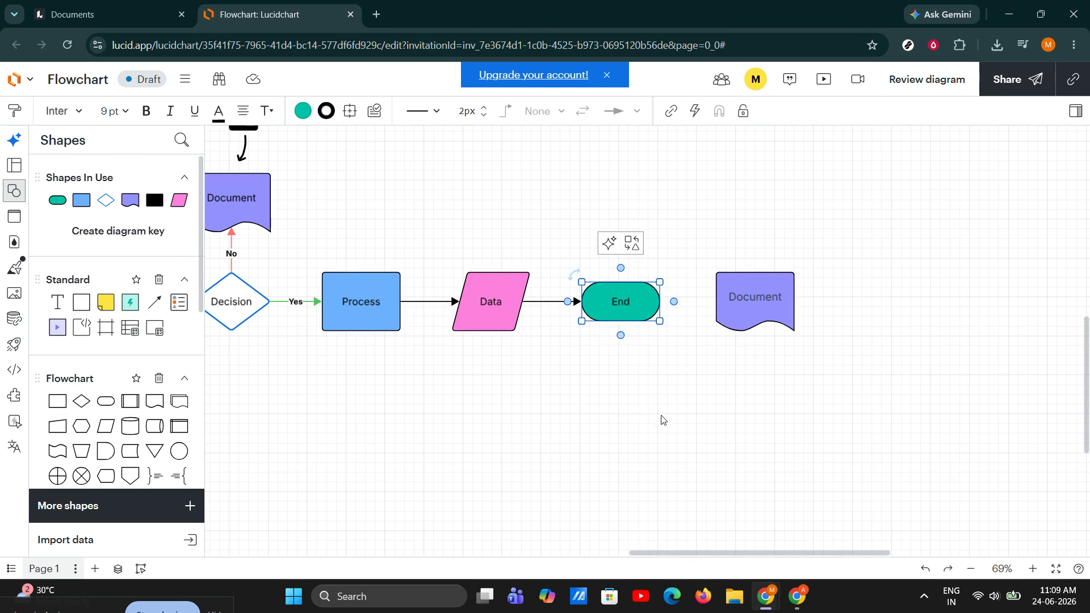
mouse_move(673, 304)
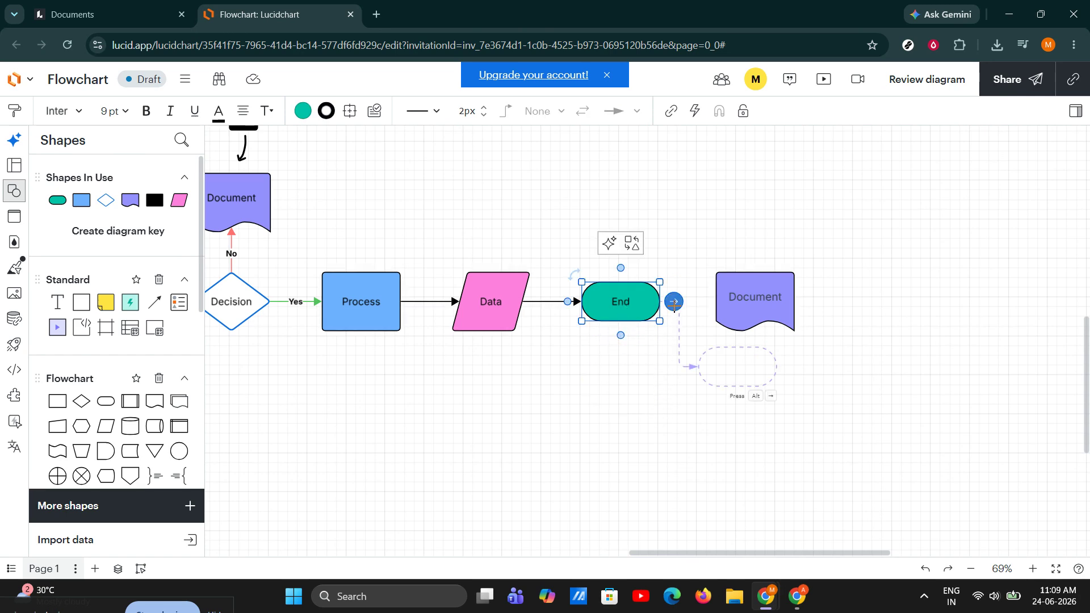
drag(674, 302, 719, 305)
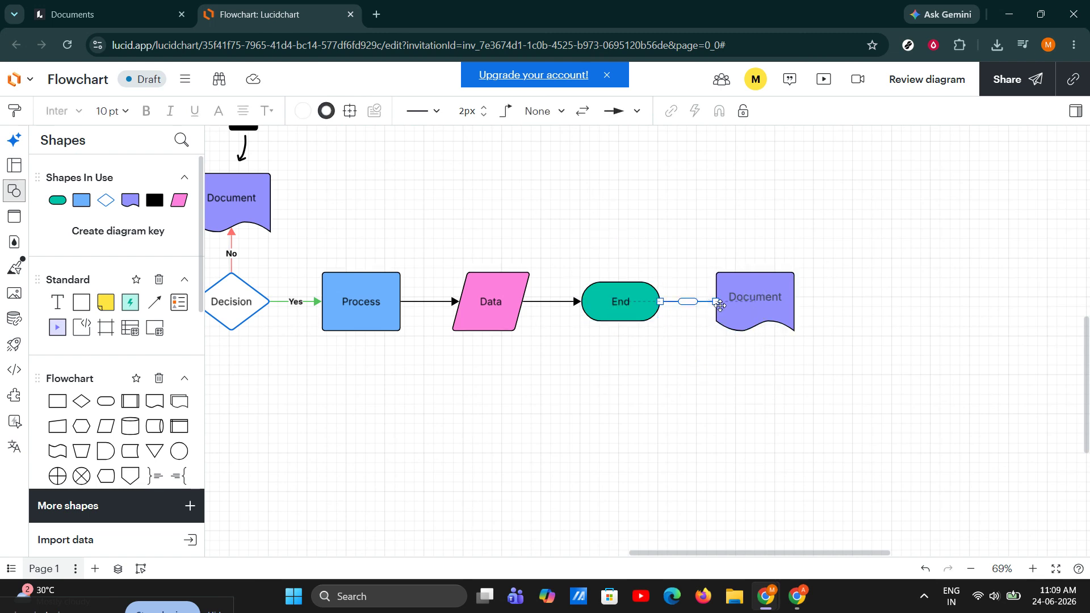
click(789, 378)
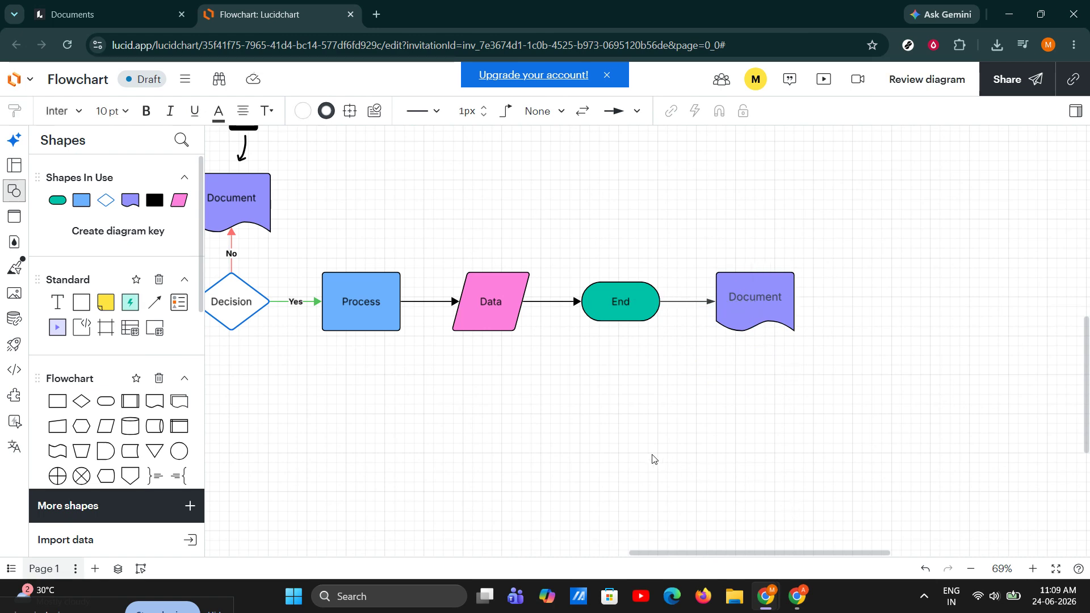
Move the new Document shape slightly farther from End, enlarge it, and align it with the flow row
drag(652, 458, 666, 447)
scroll(730, 489, down, 5)
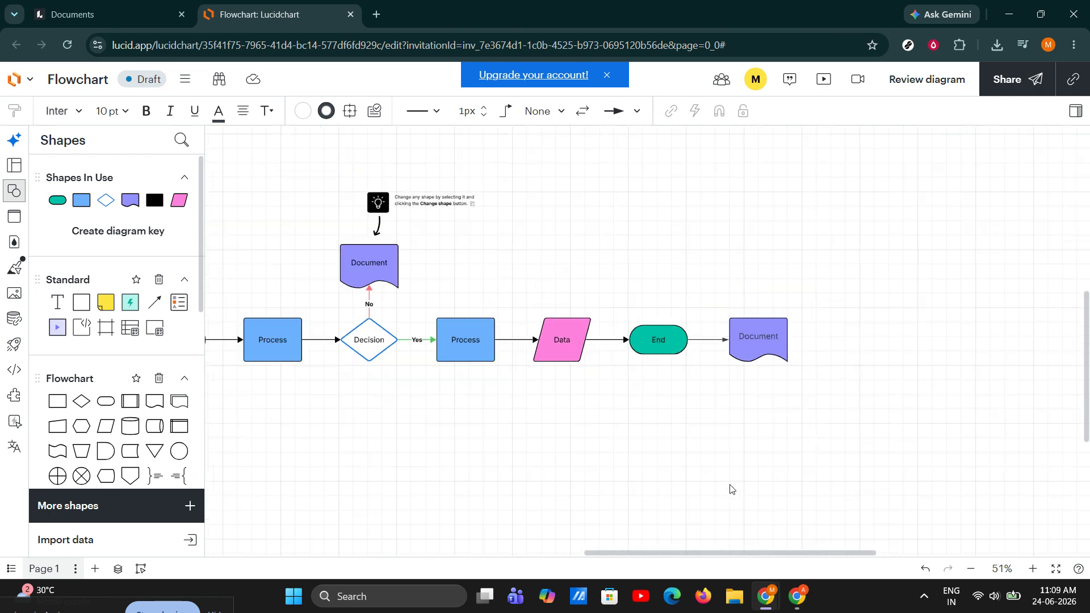
scroll(730, 490, up, 5)
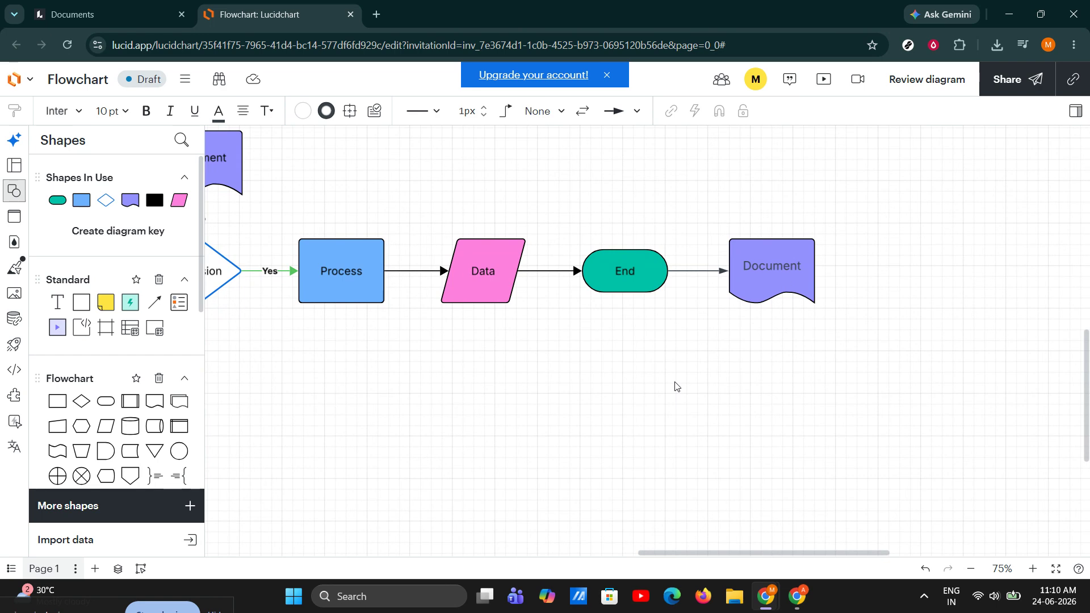
click(765, 268)
drag(764, 268, 784, 255)
drag(835, 292, 857, 309)
drag(819, 260, 819, 266)
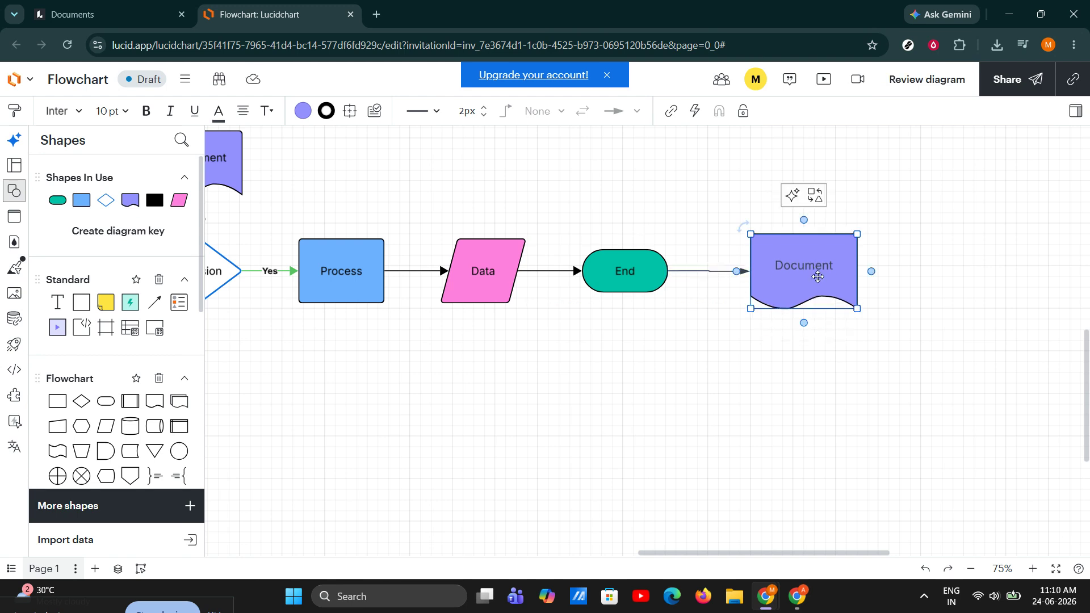
click(811, 349)
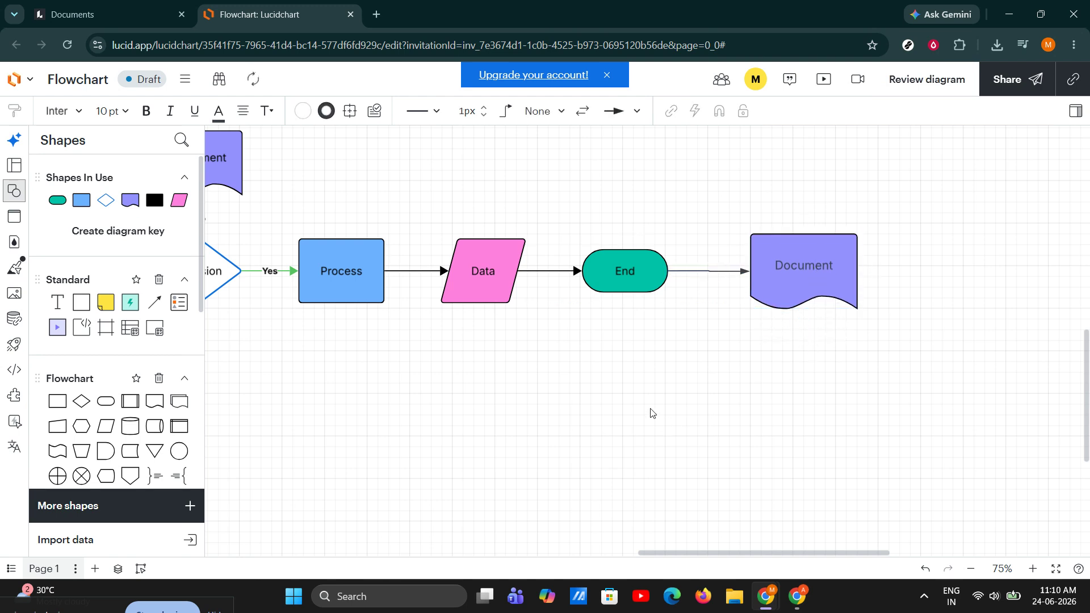
click(778, 272)
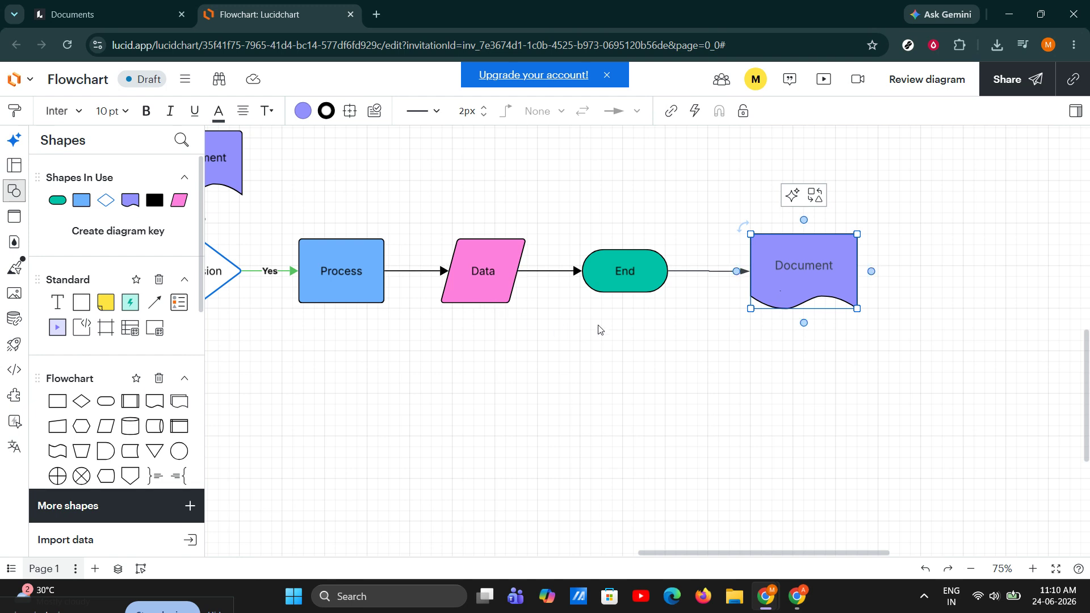
right_click(800, 280)
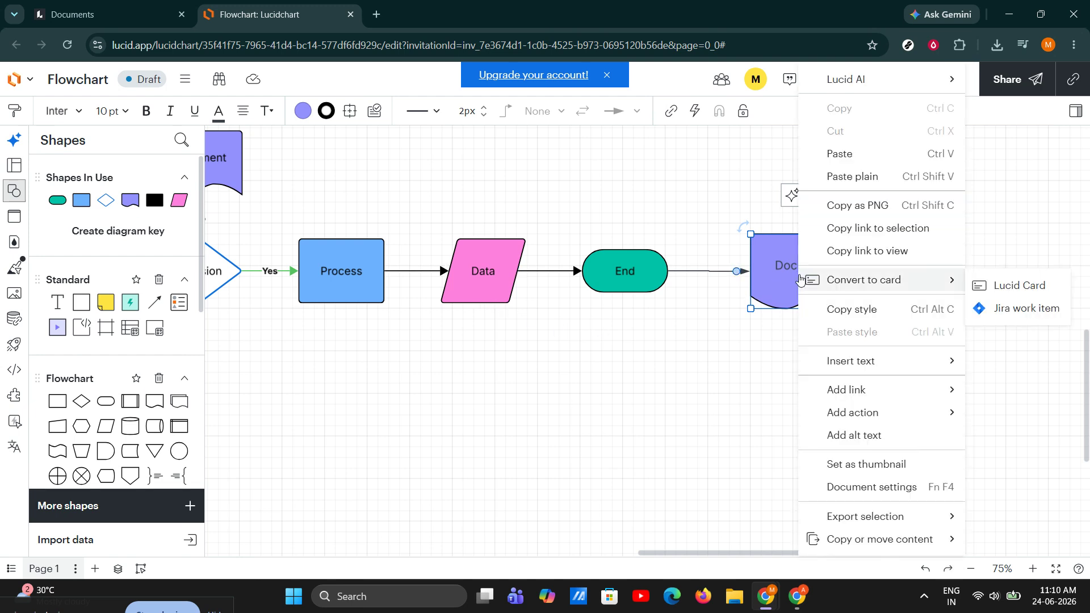
click(651, 334)
click(627, 267)
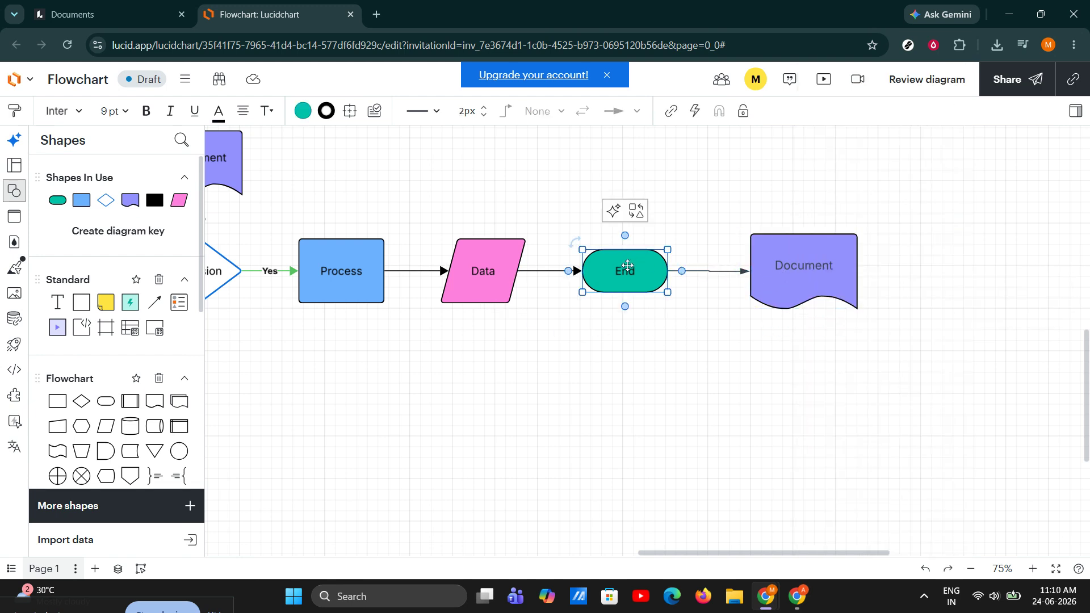
click(613, 312)
click(607, 278)
Change the fill color of the Data parallelogram to light green
click(492, 269)
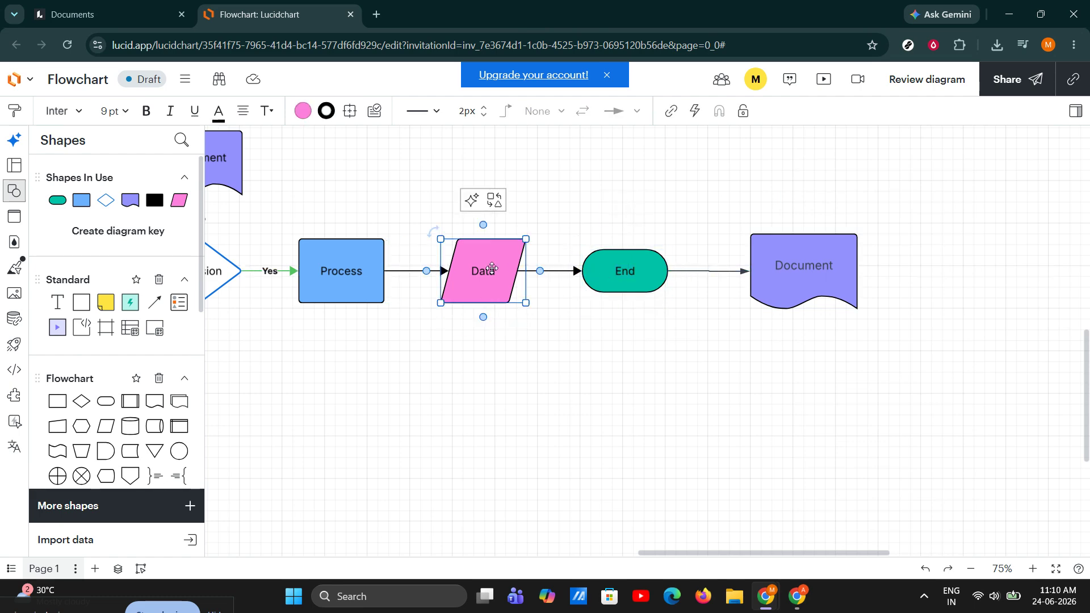
click(307, 383)
click(483, 278)
click(303, 111)
click(357, 217)
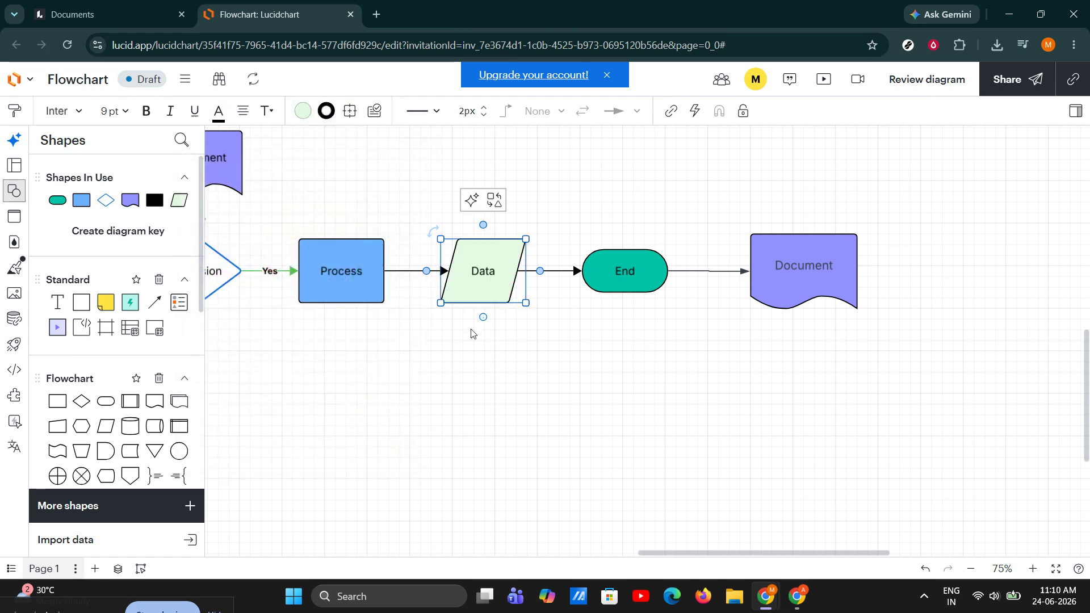
Delete the Document shape that follows End
click(778, 269)
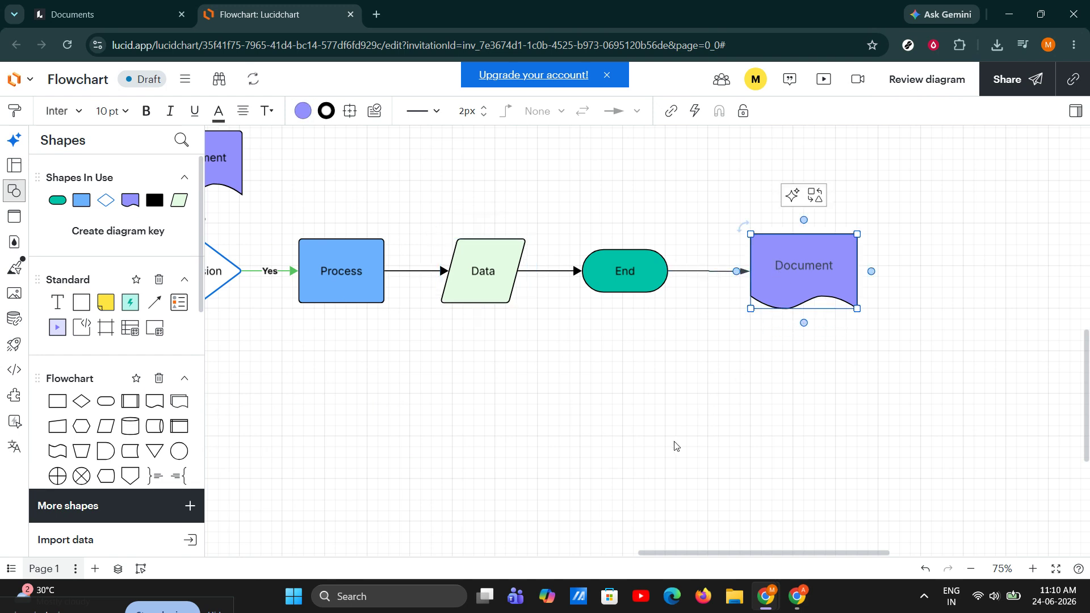
key(Delete)
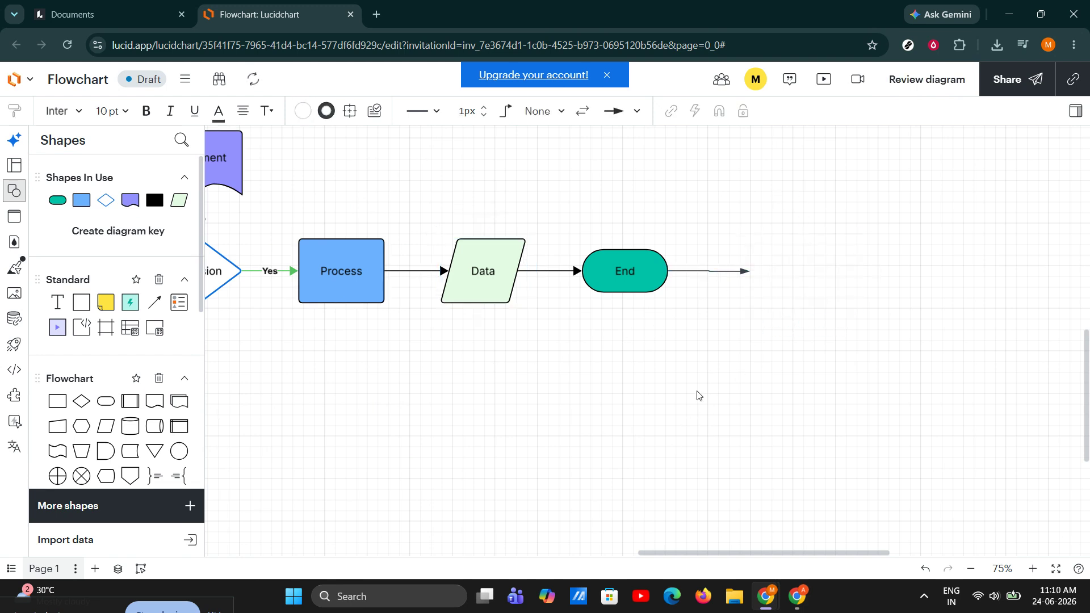
click(691, 273)
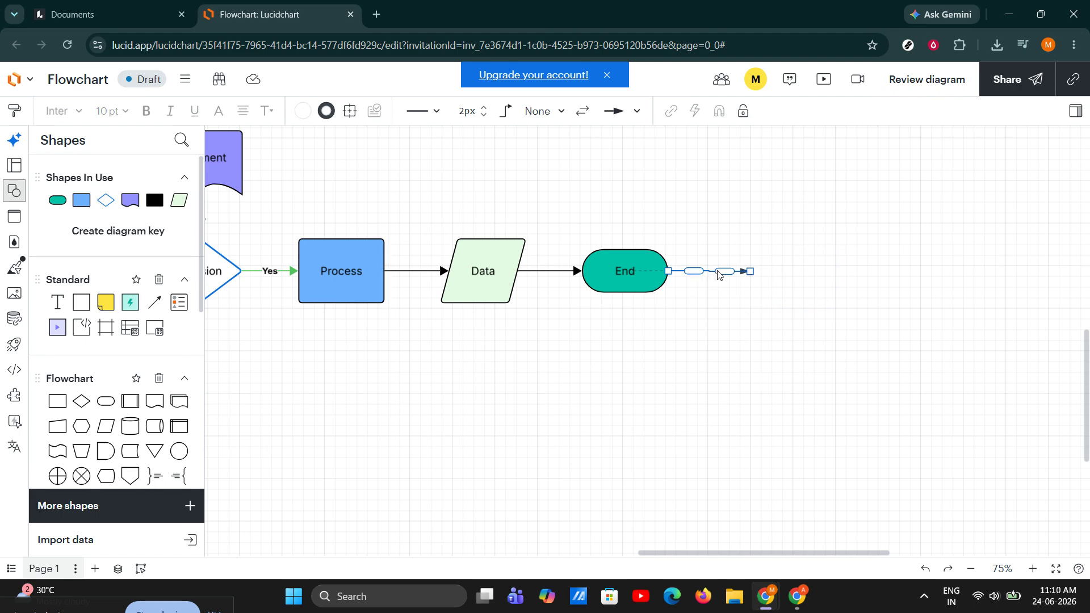
click(681, 321)
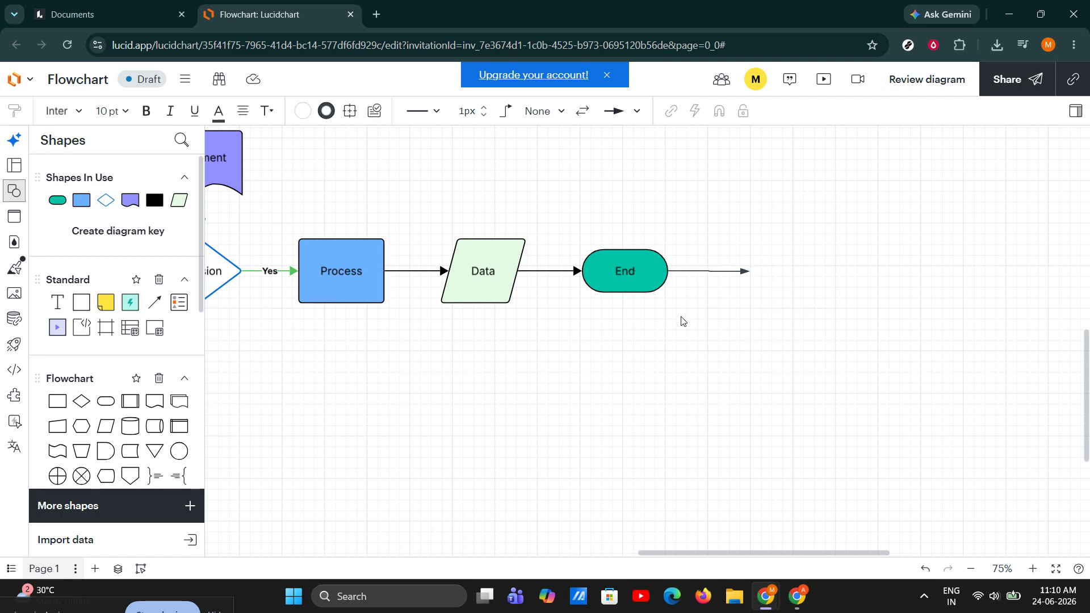
Dismiss the account upgrade banner and undo the deletion of the Document shape after End
click(606, 79)
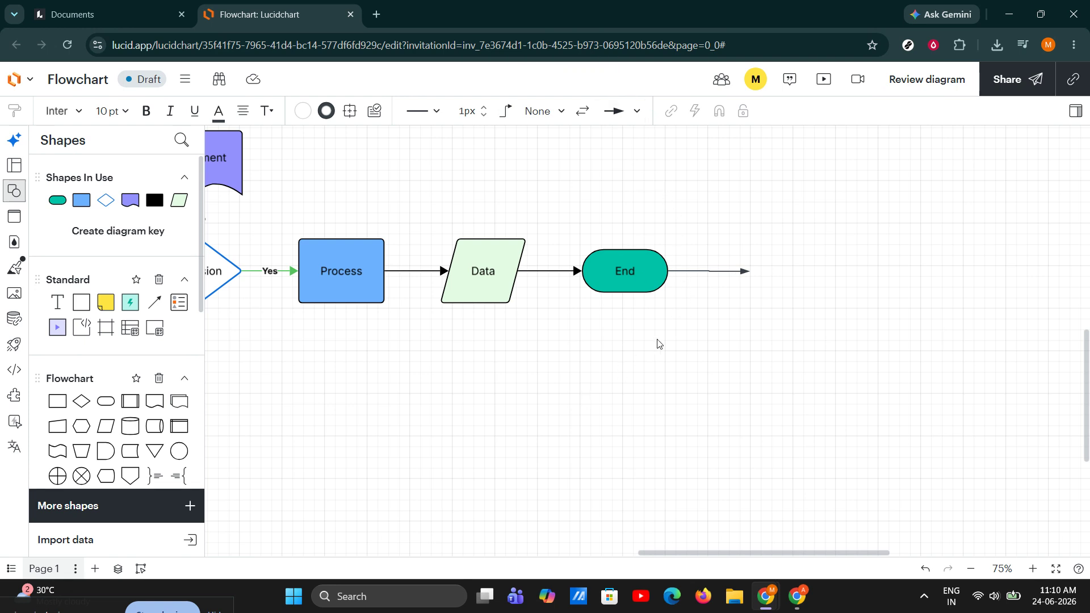
click(694, 276)
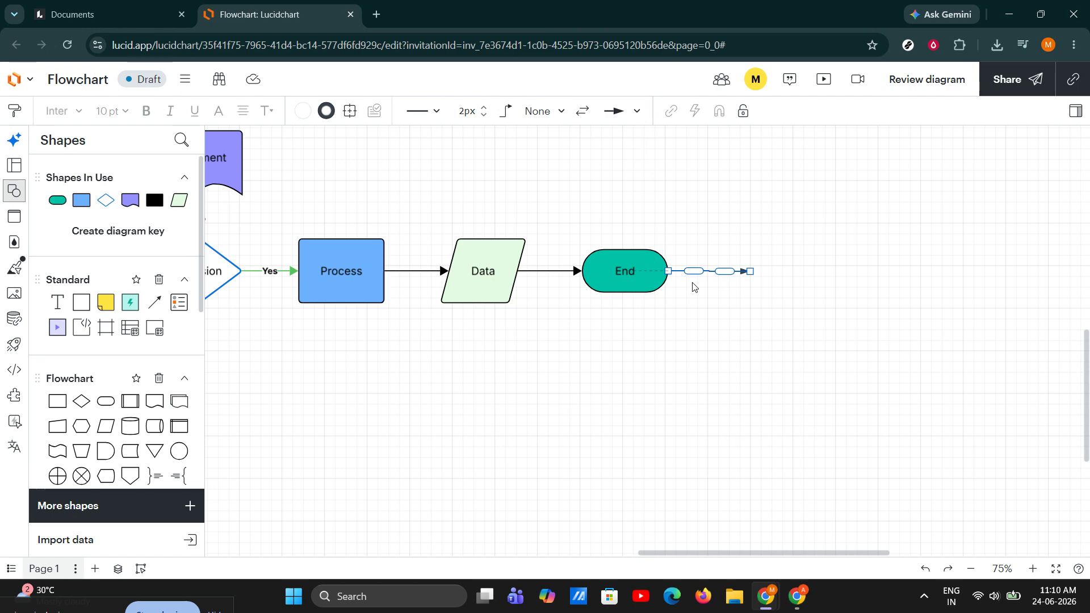
click(700, 323)
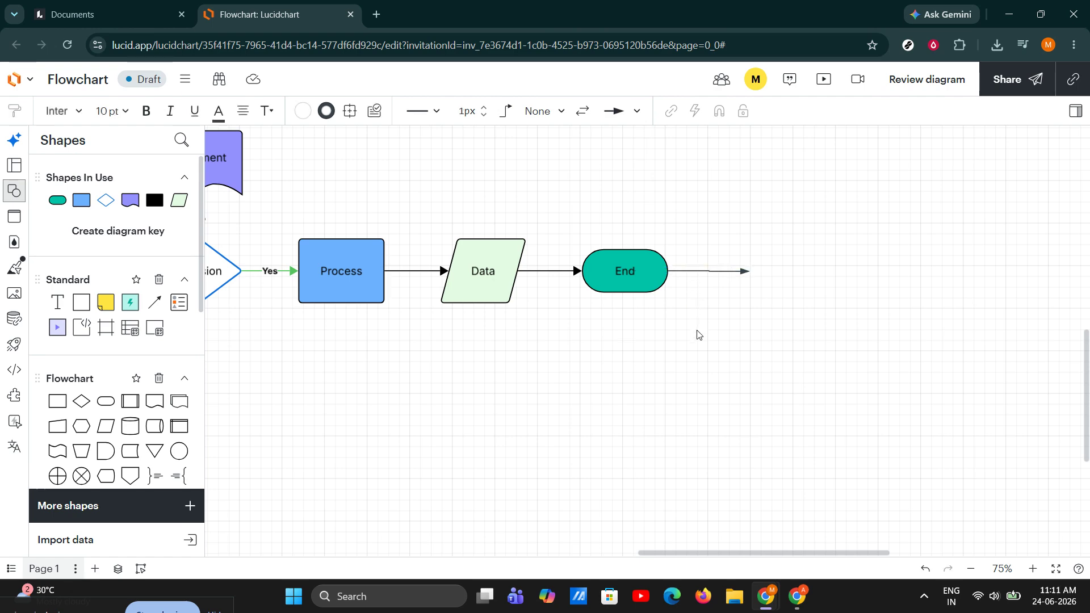
key(ctrl+z)
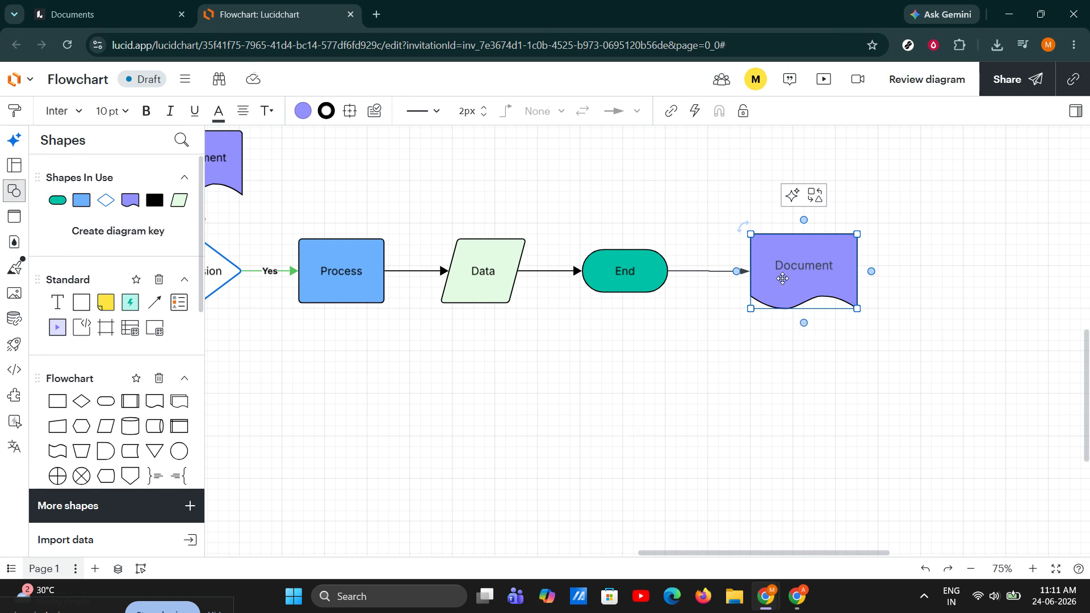
Move the Document shape that follows End slightly farther from End, keeping it in the flow row, and clear the selection
click(507, 284)
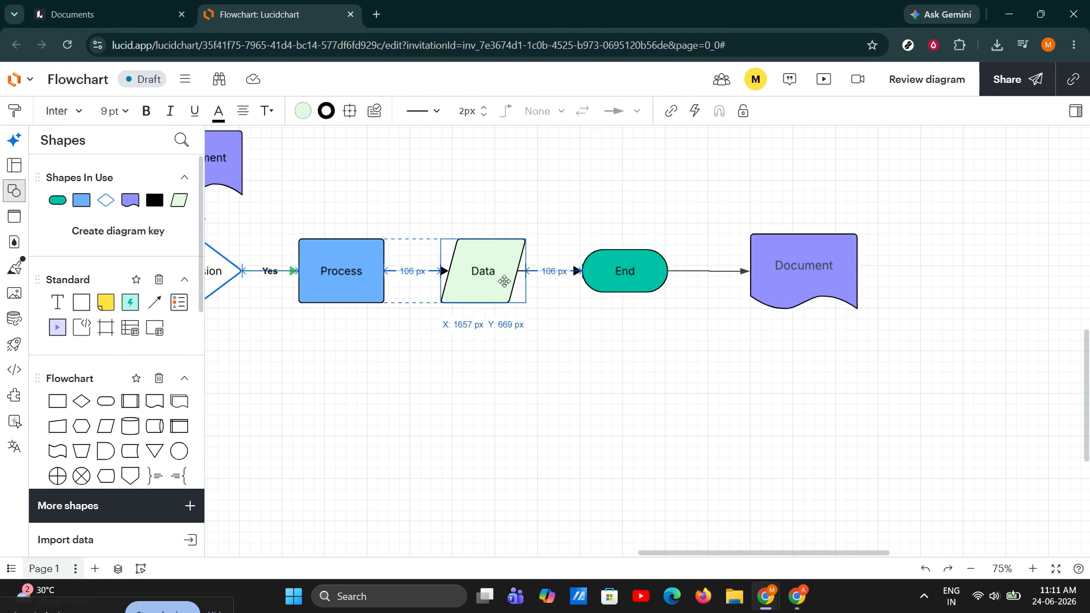
click(626, 271)
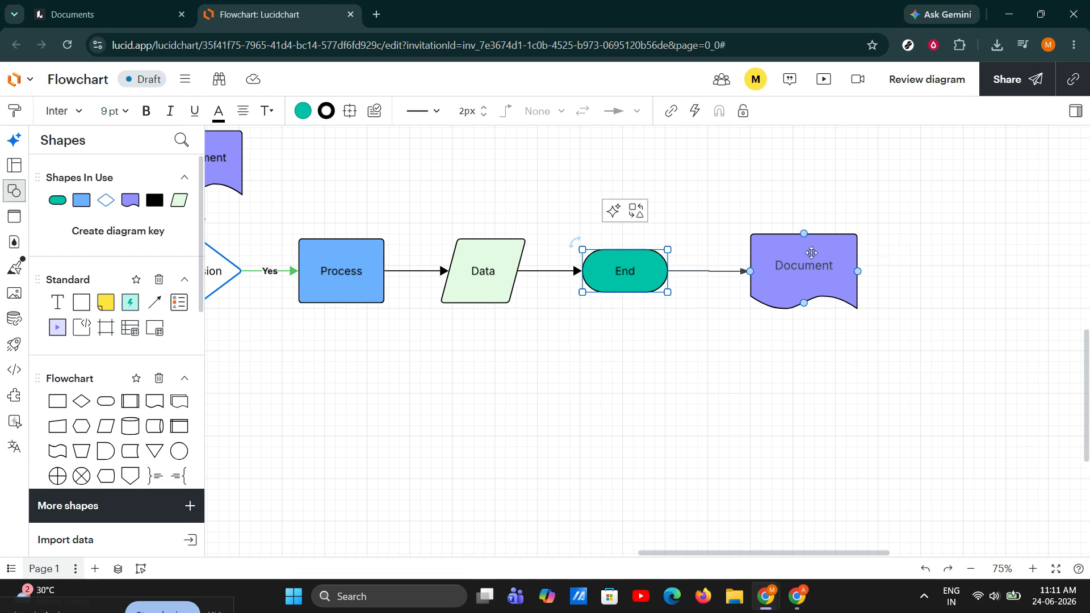
drag(795, 265, 802, 262)
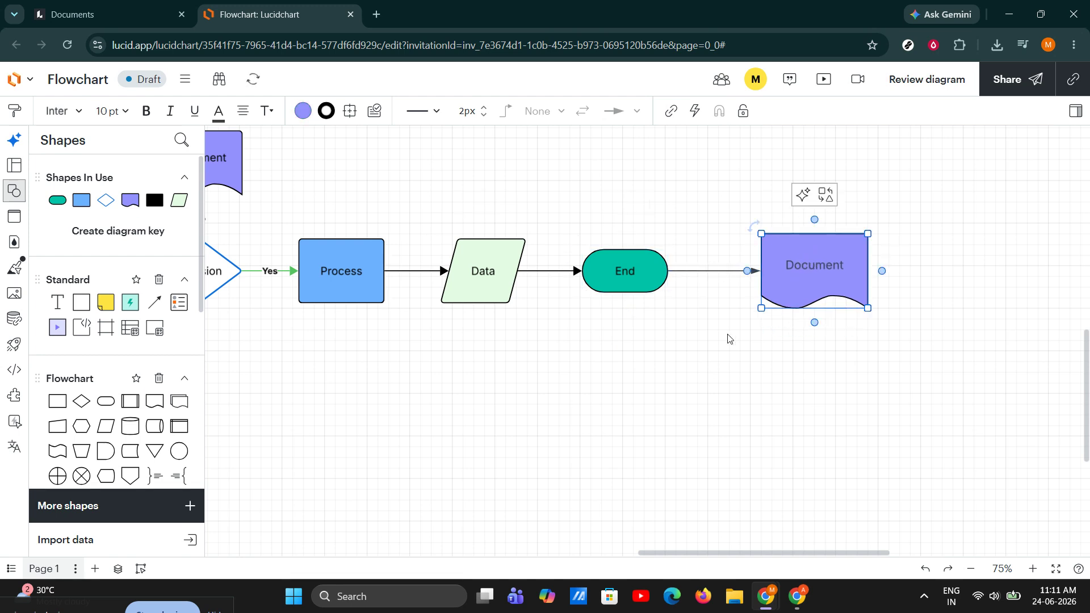
click(725, 338)
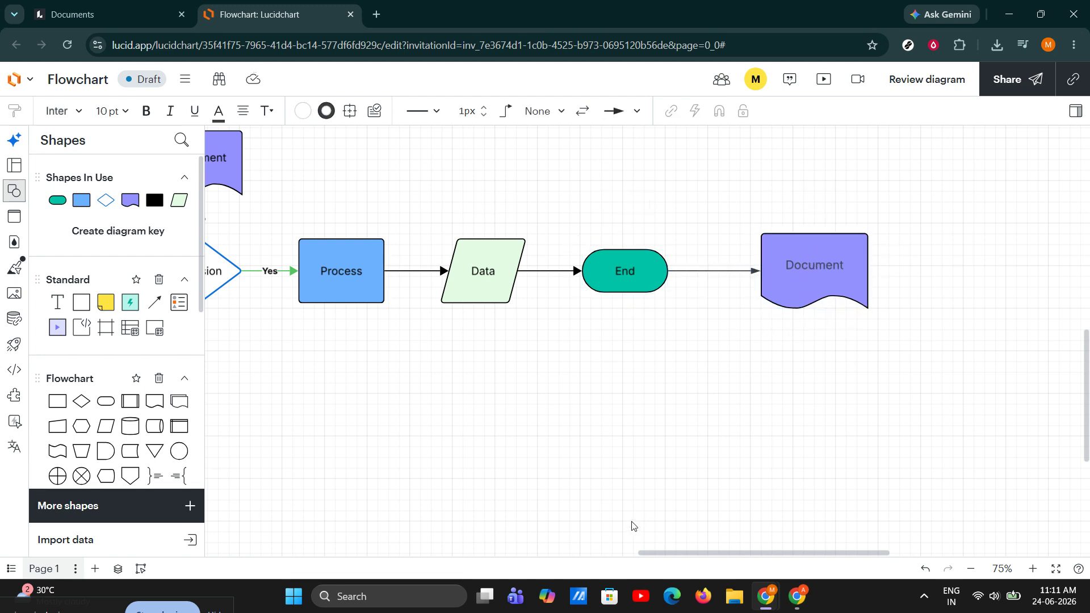
Hide the shape library and bring the whole flow row from Start to the last Document shape into view
click(21, 193)
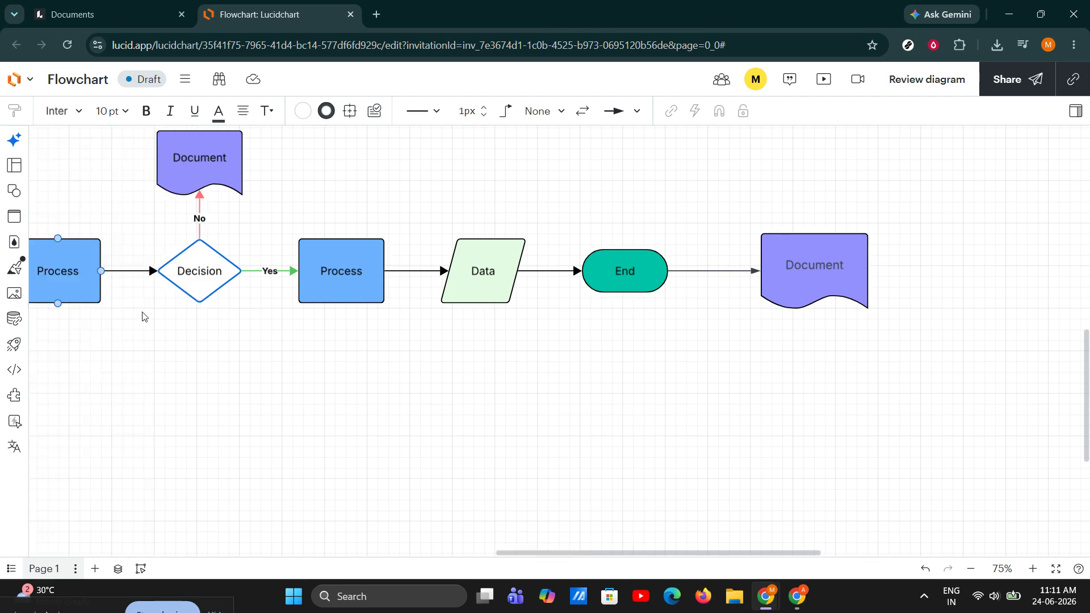
drag(195, 382, 392, 446)
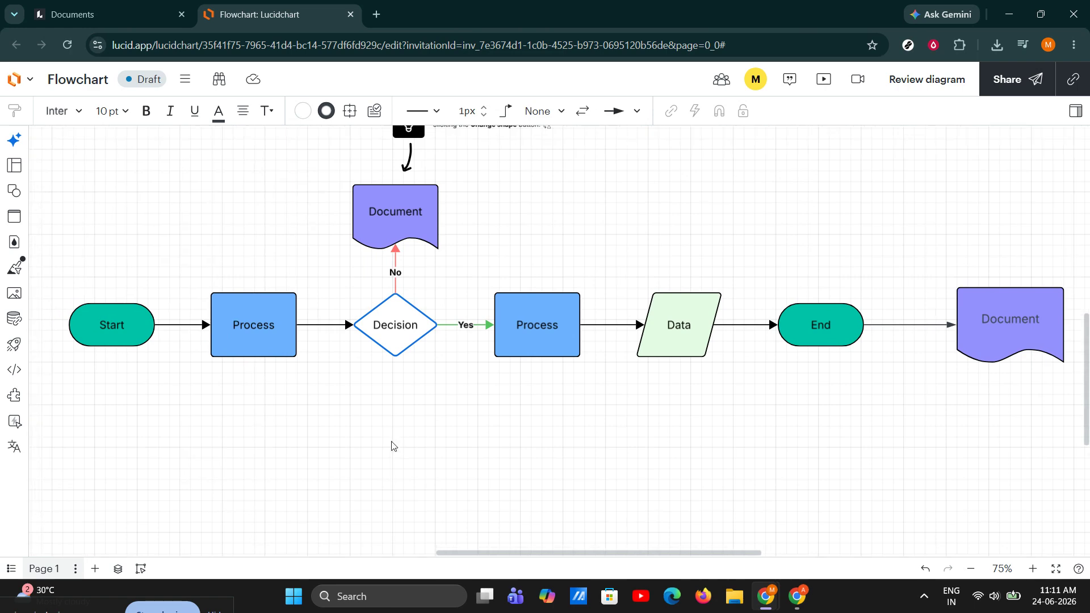